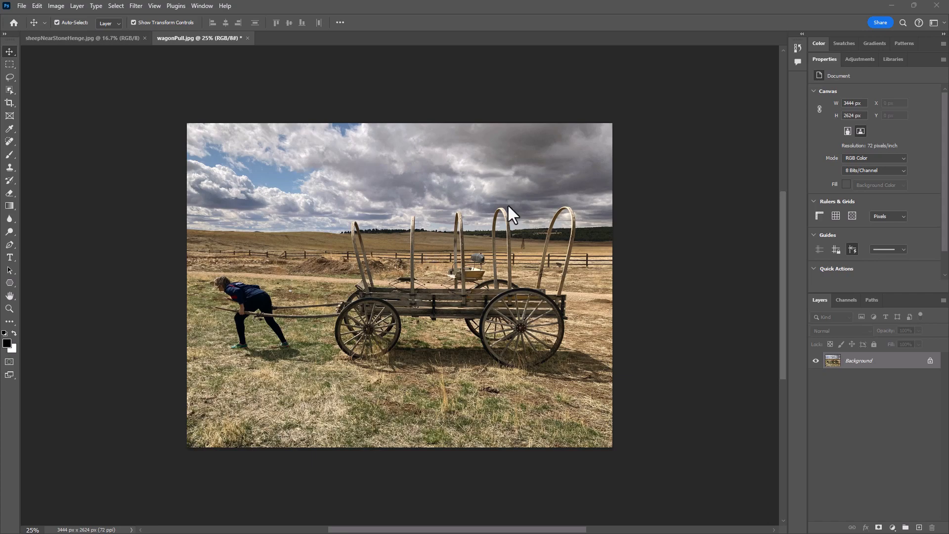
Duplicate the Background layer.
{"action": "left_click_drag", "start_coordinate": [883, 366], "coordinate": [919, 527]}
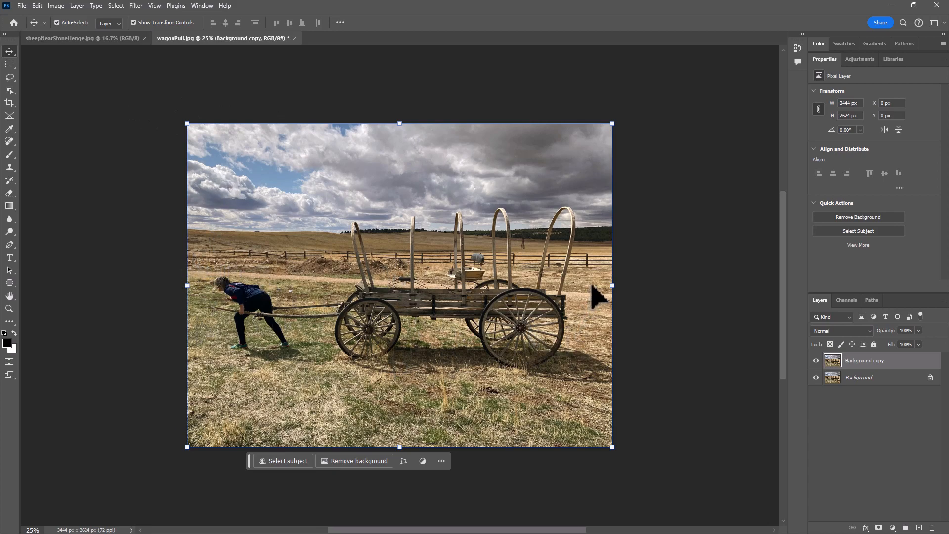
Try extending the canvas beyond the photo's left edge to 4772 px wide with Crop and Content-Aware Fill, and undo it.
{"action": "left_click", "coordinate": [9, 102]}
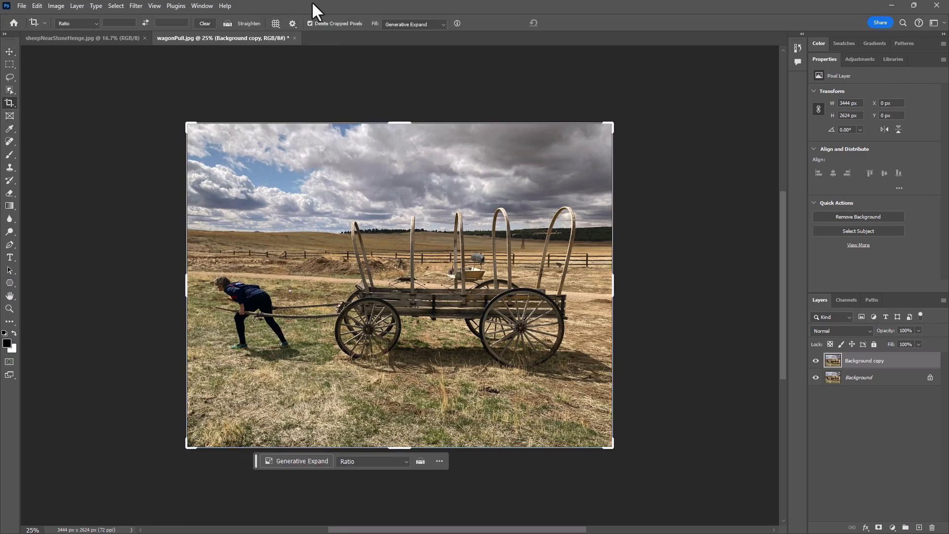
{"action": "left_click", "coordinate": [411, 24]}
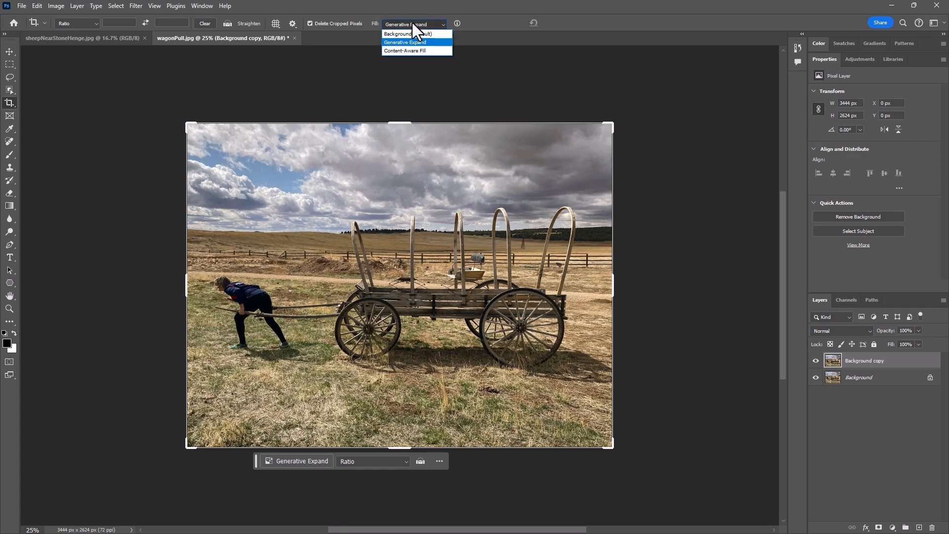
{"action": "left_click", "coordinate": [417, 33]}
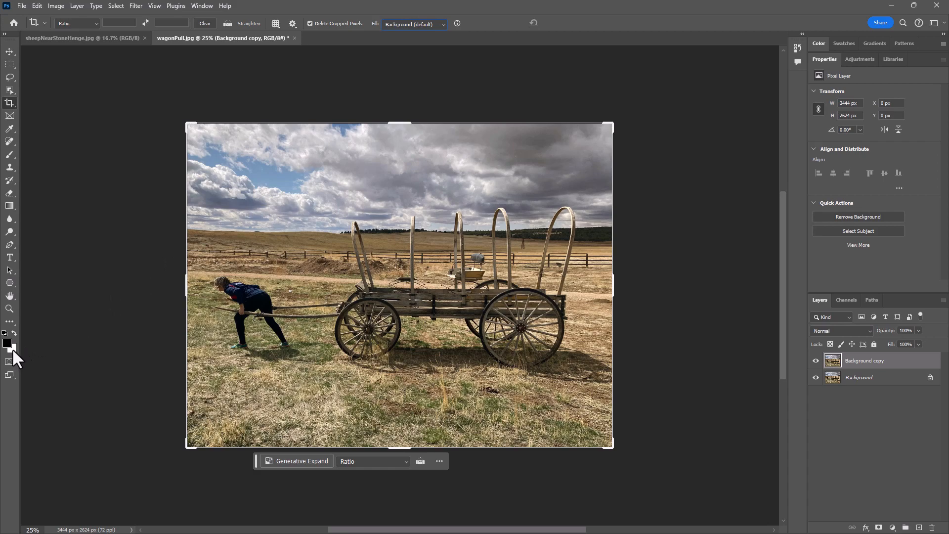
{"action": "left_click", "coordinate": [420, 23]}
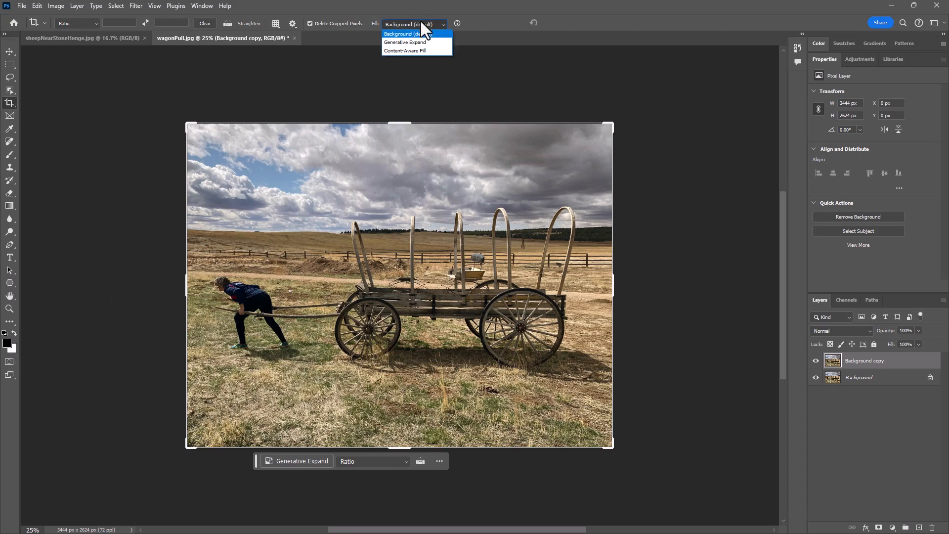
{"action": "left_click", "coordinate": [419, 51]}
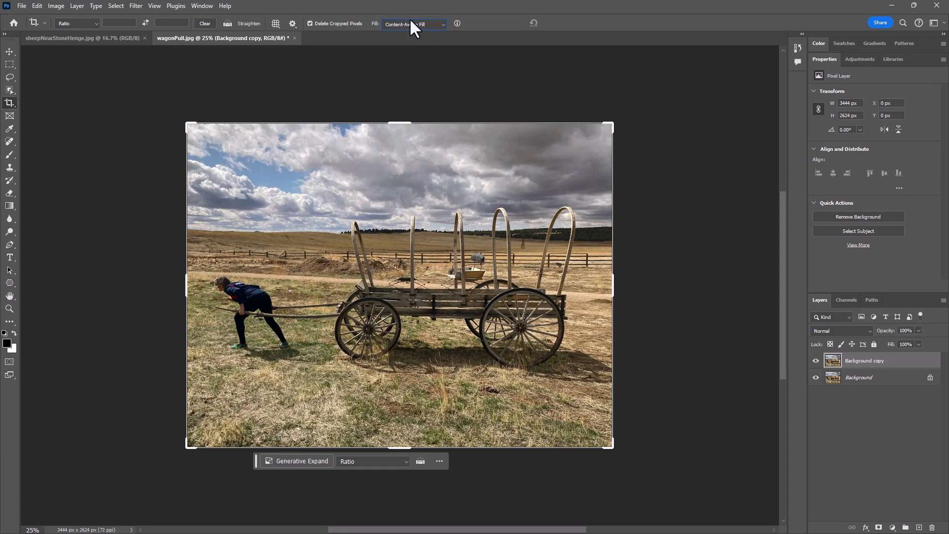
{"action": "left_click_drag", "start_coordinate": [186, 283], "coordinate": [104, 278]}
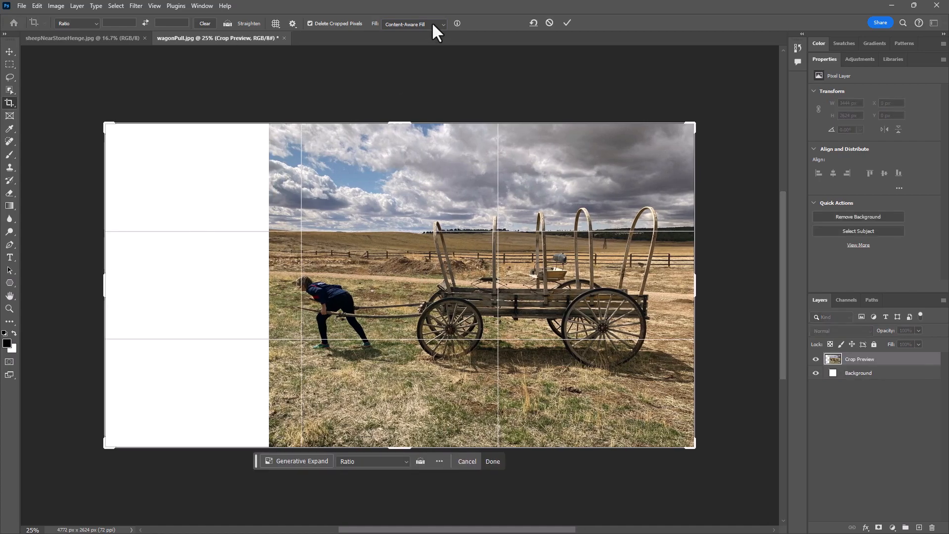
{"action": "key", "text": "Return"}
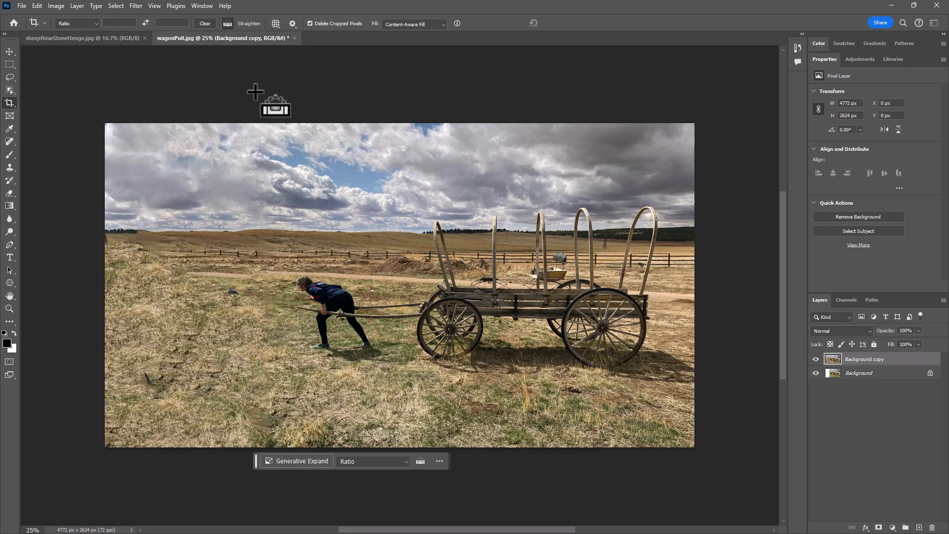
{"action": "key", "text": "ctrl+z"}
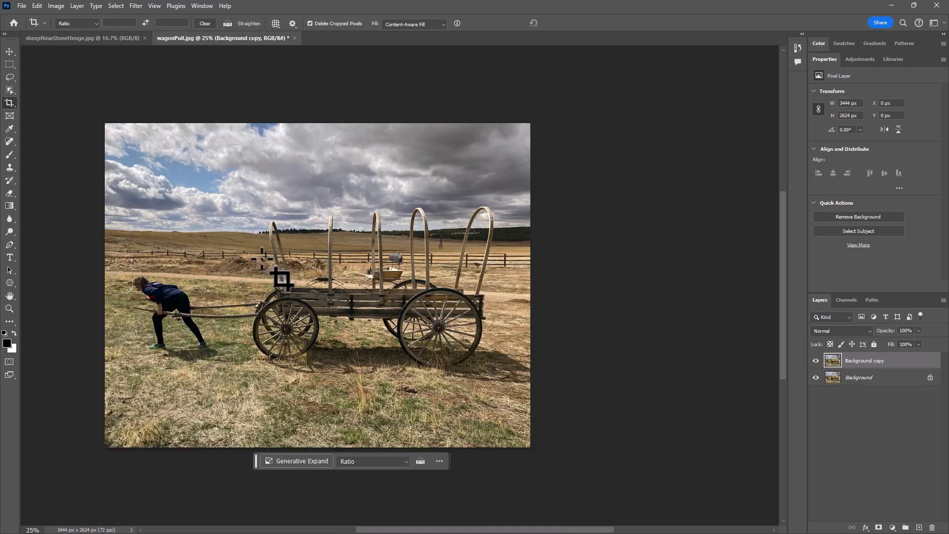
Extend the canvas symmetrically-free beyond the photo's left edge to about 4844 px wide using Crop with Generative Expand and no prompt.
{"action": "left_click_drag", "start_coordinate": [282, 265], "coordinate": [400, 262]}
{"action": "left_click", "coordinate": [419, 23]}
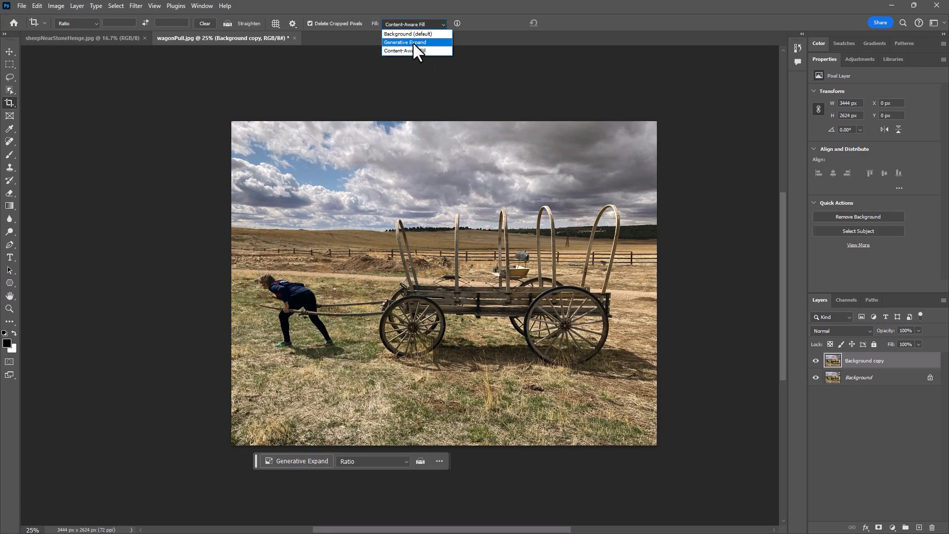
{"action": "left_click", "coordinate": [414, 42]}
{"action": "left_click", "coordinate": [11, 104]}
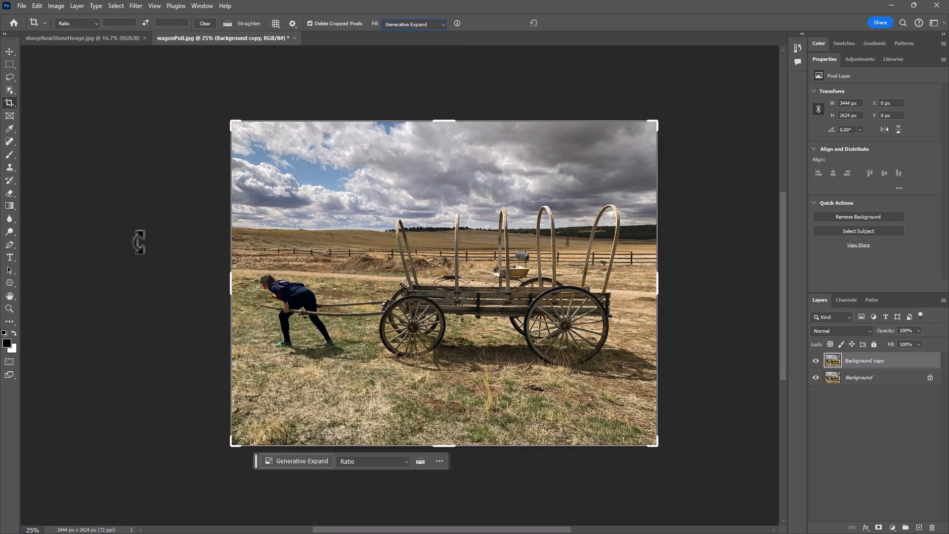
{"action": "left_click_drag", "start_coordinate": [229, 280], "coordinate": [143, 276]}
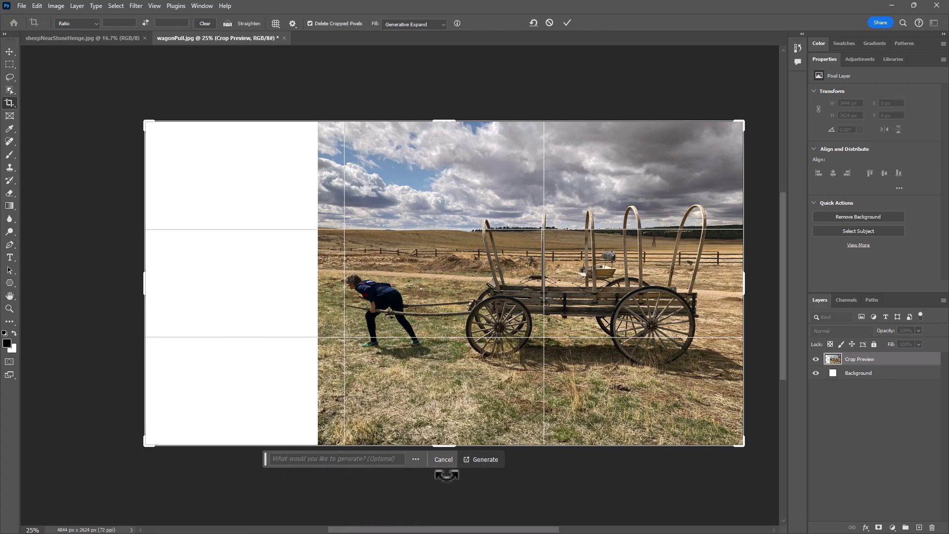
{"action": "left_click", "coordinate": [483, 461]}
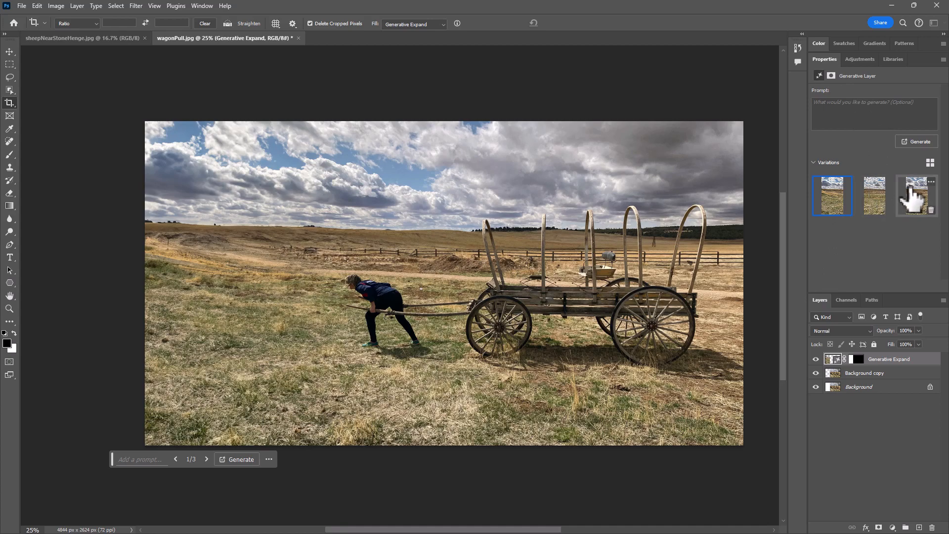
Compare the generated variations of the expanded area and choose the second one.
{"action": "left_click", "coordinate": [876, 197]}
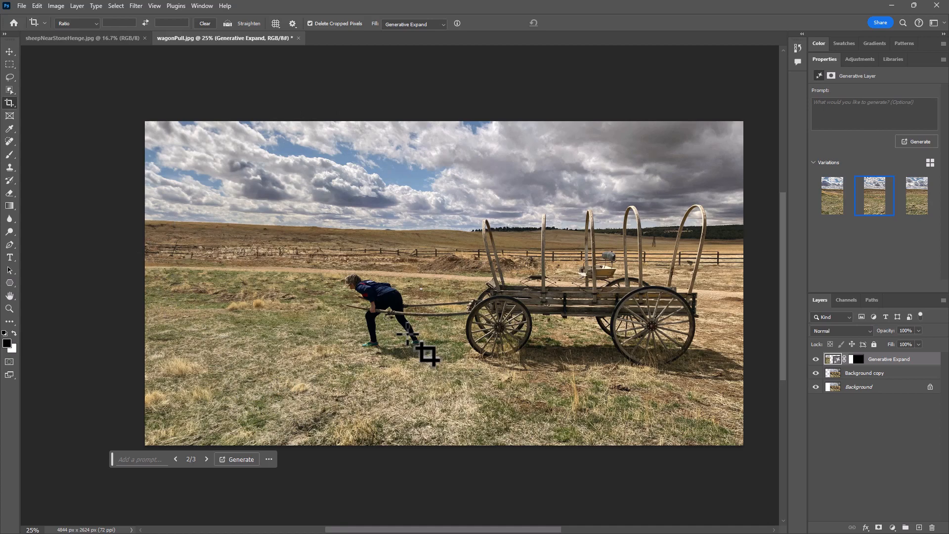
{"action": "left_click", "coordinate": [918, 198]}
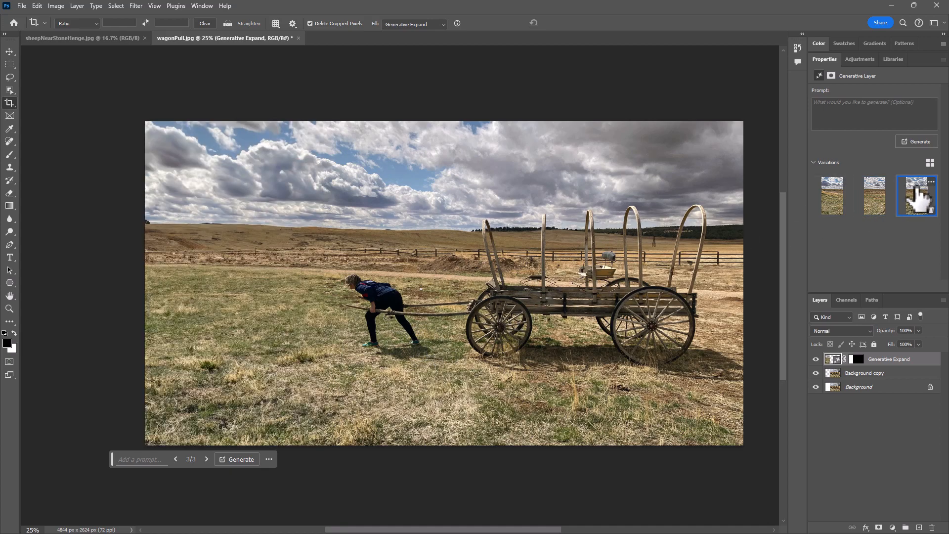
{"action": "left_click", "coordinate": [878, 203]}
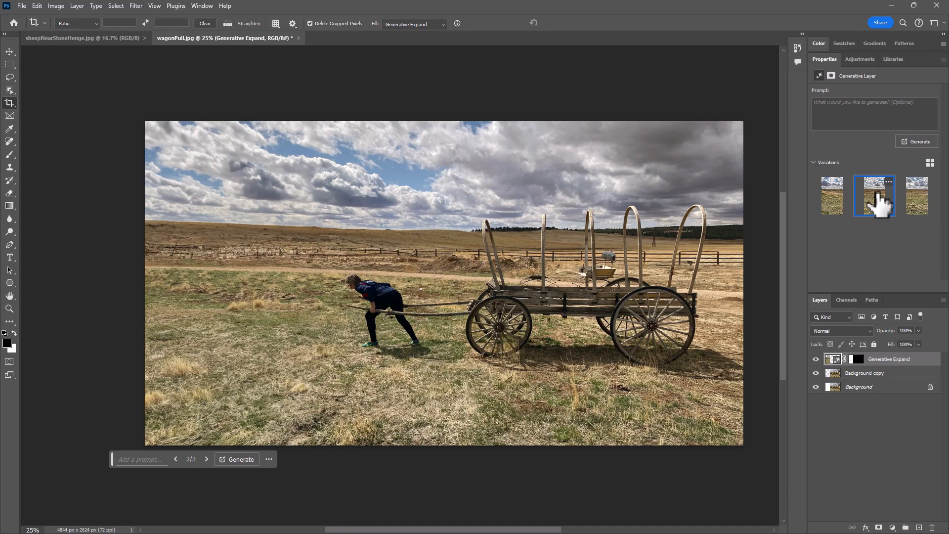
Toggle the visibility of the Generative Expand layer to compare the image with and without the generated area.
{"action": "left_click", "coordinate": [816, 359]}
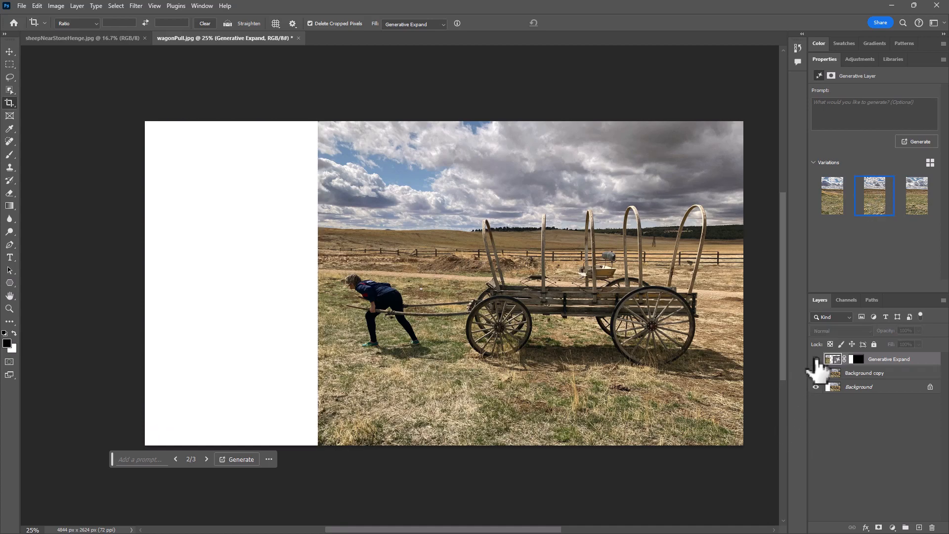
{"action": "left_click", "coordinate": [816, 360]}
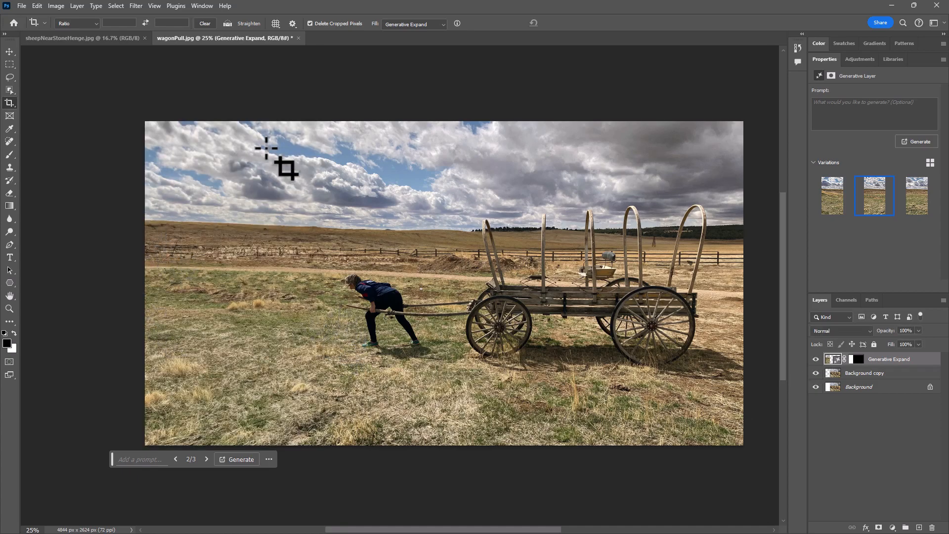
{"action": "left_click", "coordinate": [817, 360]}
{"action": "left_click", "coordinate": [816, 359]}
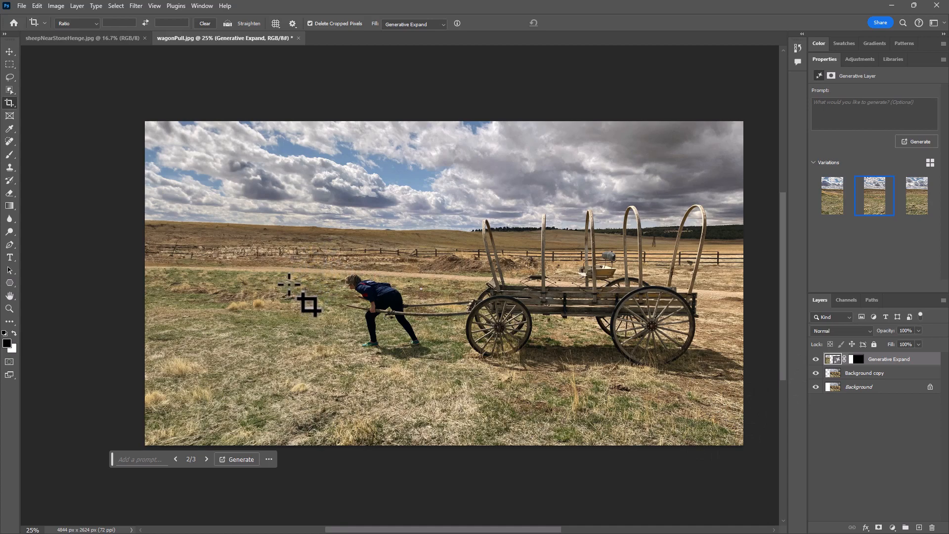
Generate another set of variations without a prompt, review the new ones and choose the first.
{"action": "left_click", "coordinate": [916, 142]}
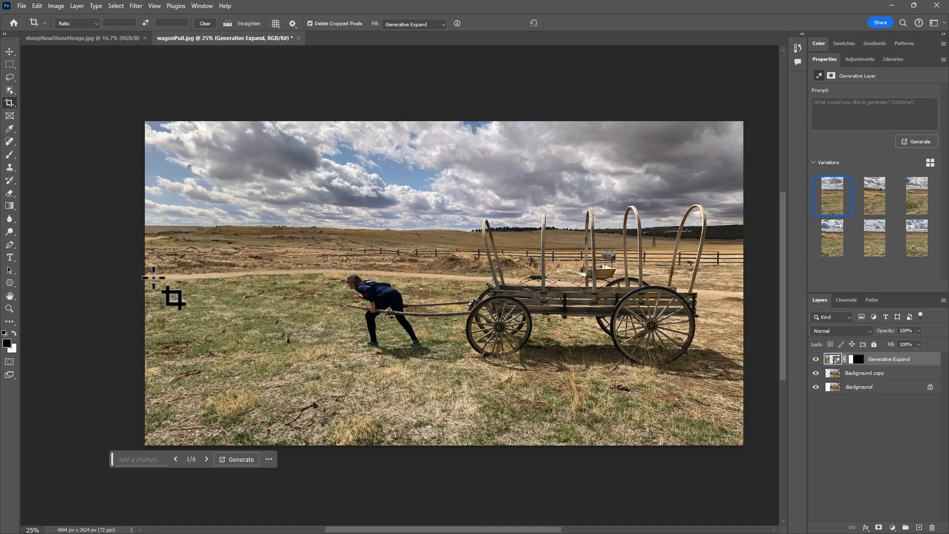
{"action": "left_click", "coordinate": [878, 195]}
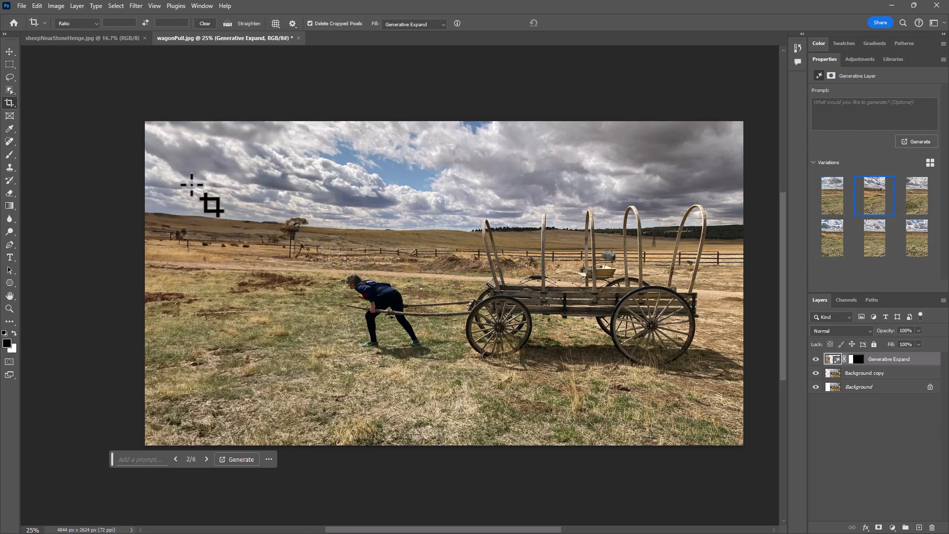
{"action": "left_click", "coordinate": [919, 188]}
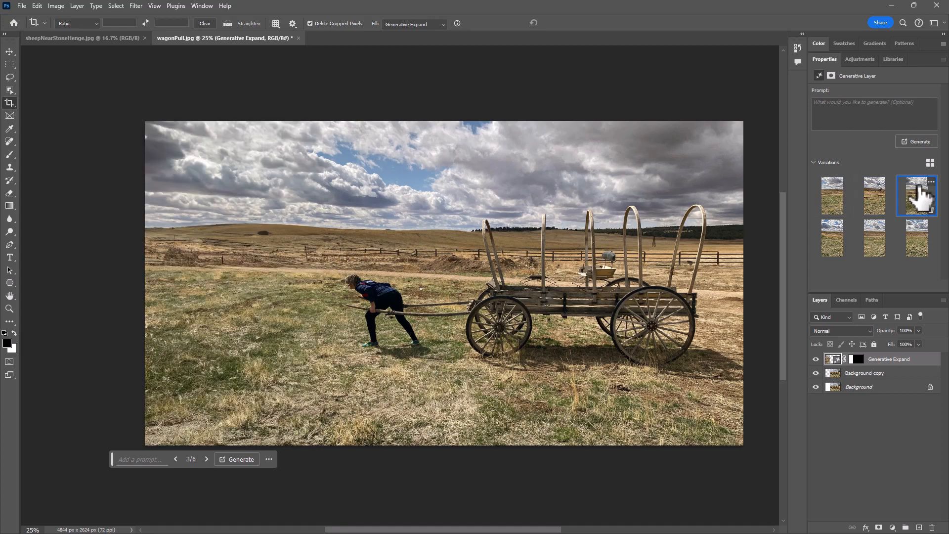
{"action": "left_click", "coordinate": [837, 200]}
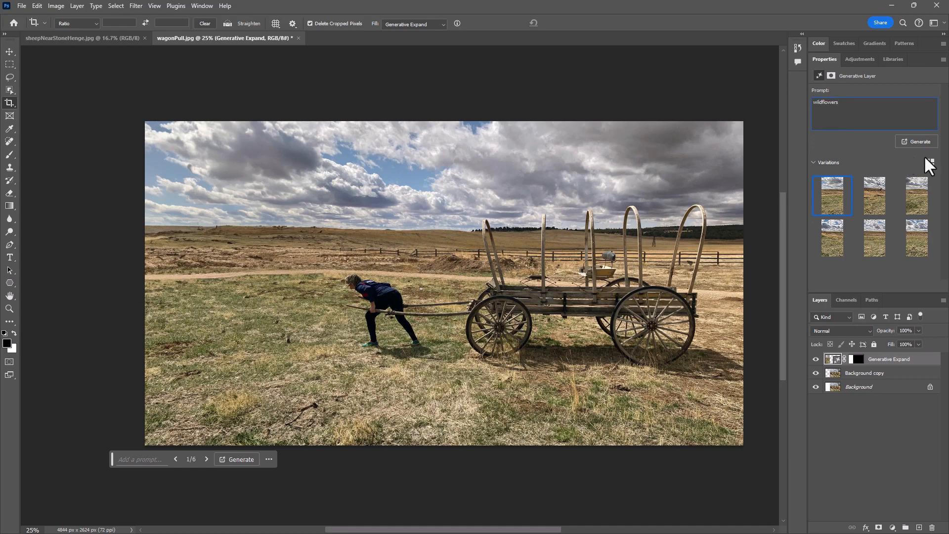
Generate variations of the expanded area with the prompt "wildflowers", review the new ones and choose the first.
{"action": "left_click", "coordinate": [910, 140]}
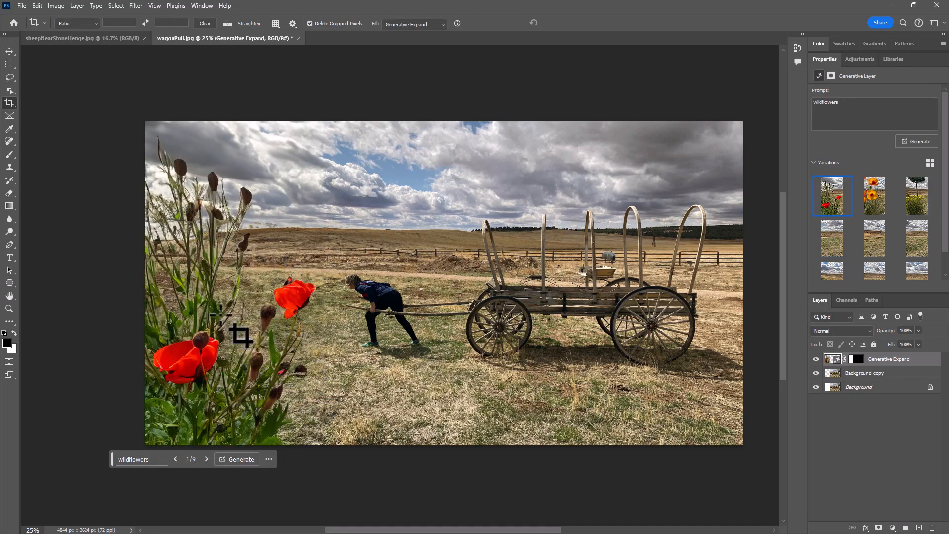
{"action": "left_click", "coordinate": [877, 197]}
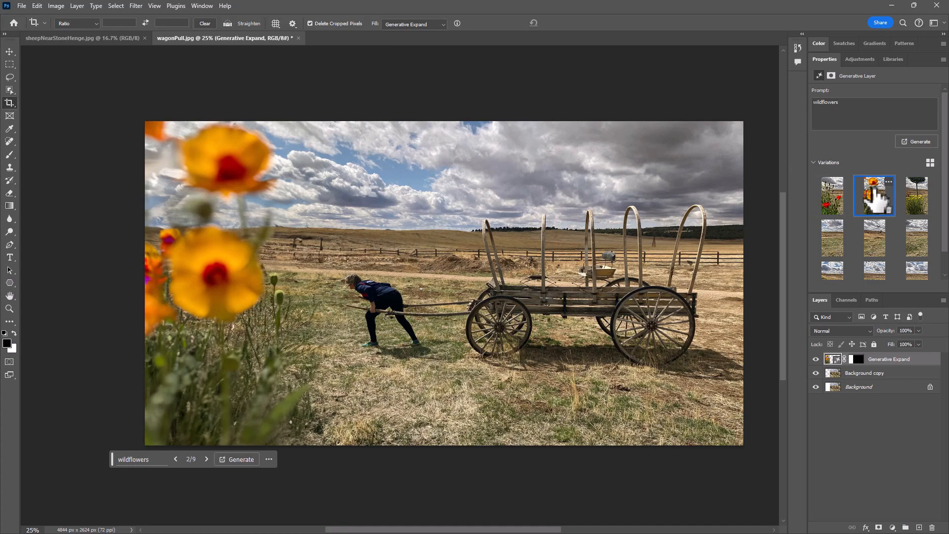
{"action": "left_click", "coordinate": [915, 198]}
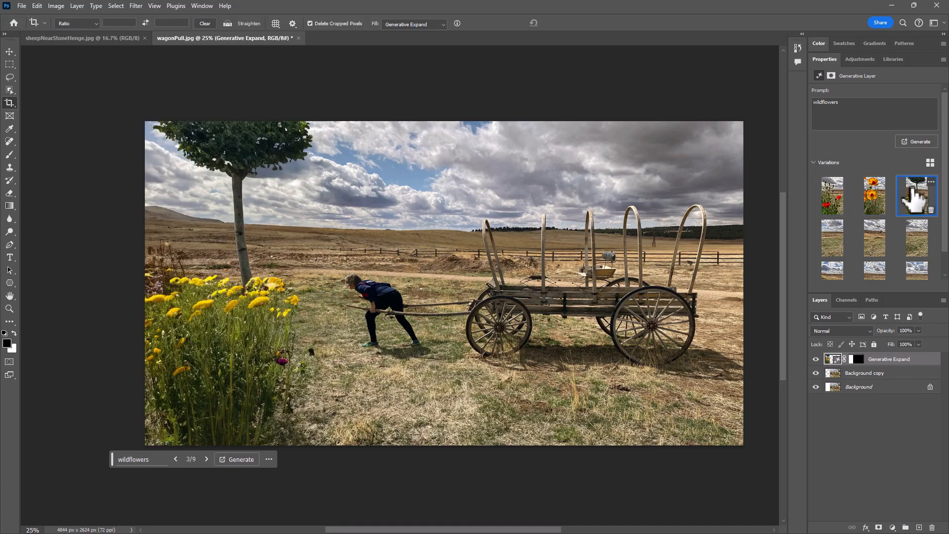
{"action": "left_click", "coordinate": [832, 200]}
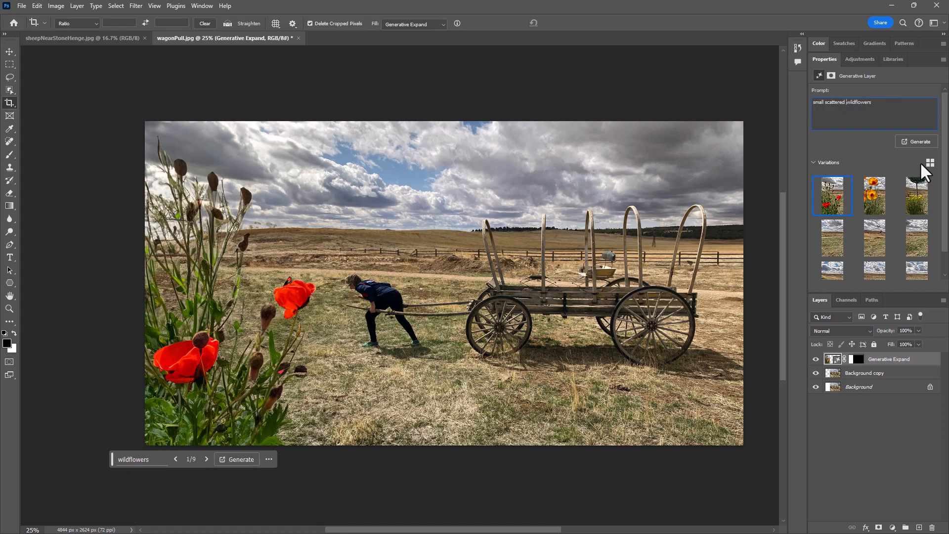
Generate variations with the prompt "small scattered wildflowers", review the new ones and choose the third.
{"action": "left_click", "coordinate": [919, 141]}
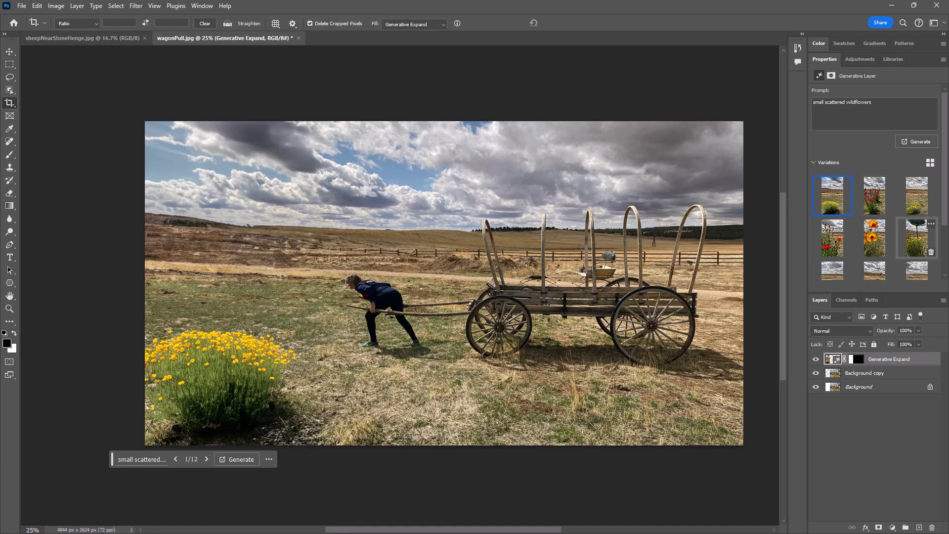
{"action": "left_click", "coordinate": [876, 197]}
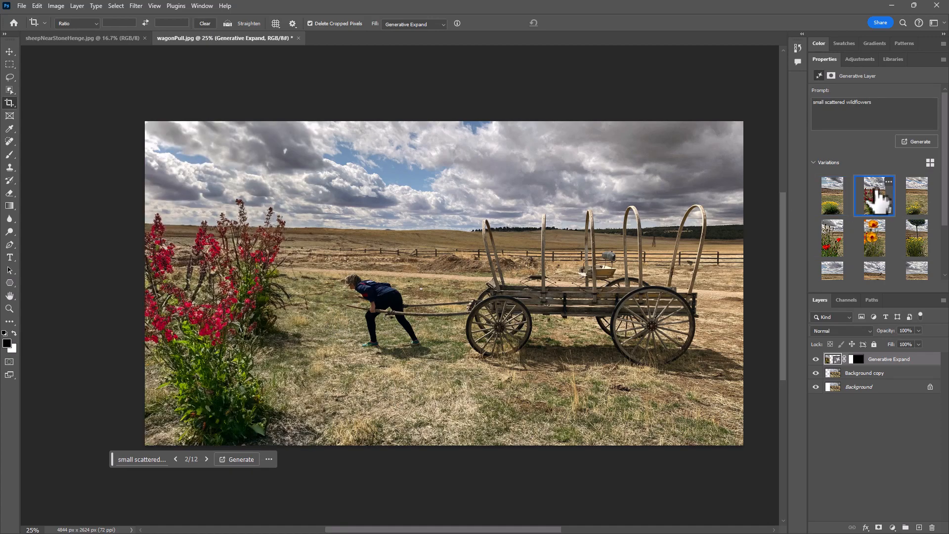
{"action": "left_click", "coordinate": [916, 196]}
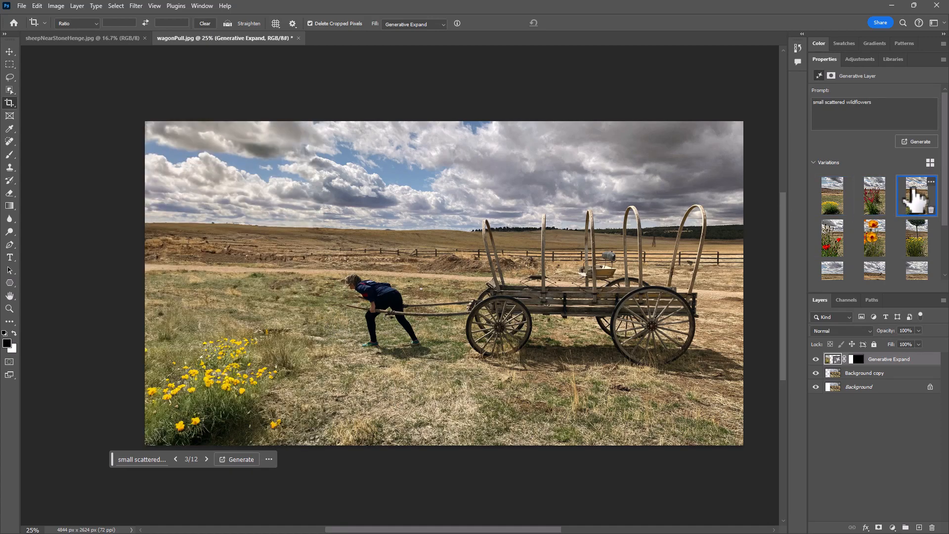